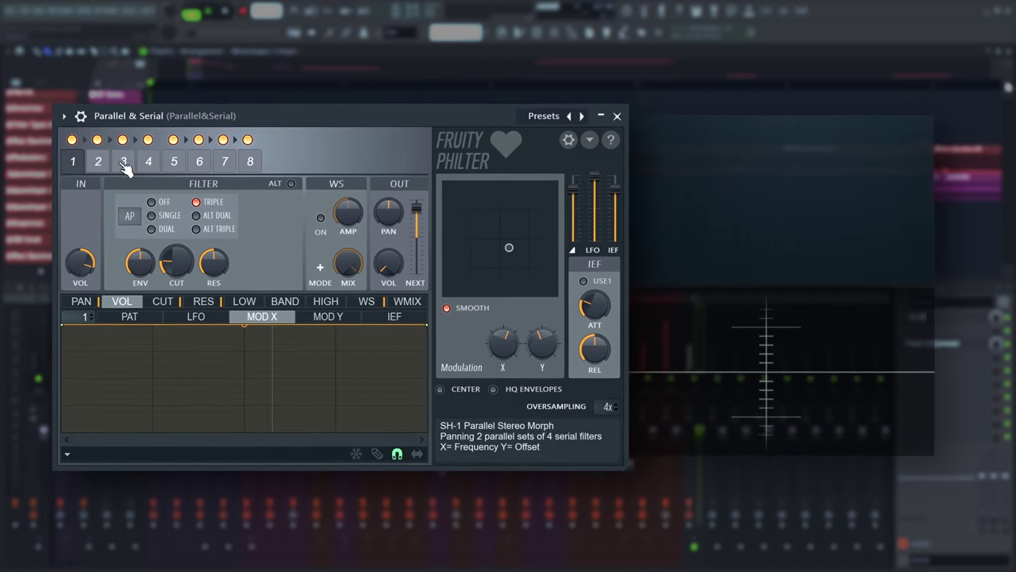
Inspect the volume pattern modulation of the Main Bassline preset and the waveshaper curve of the Distortion preset
{"action": "left_click", "coordinate": [264, 117]}
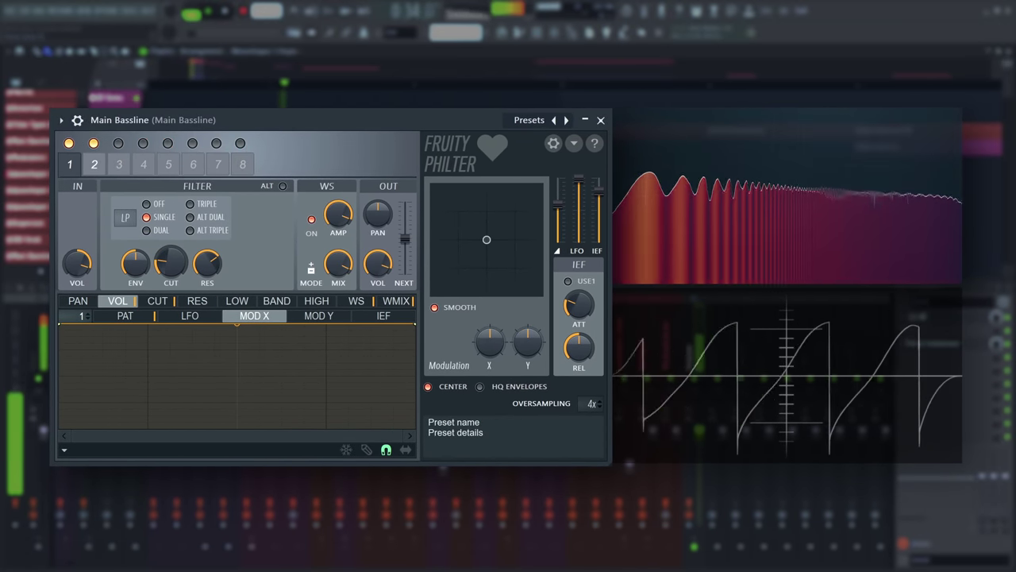
{"action": "left_click", "coordinate": [129, 316]}
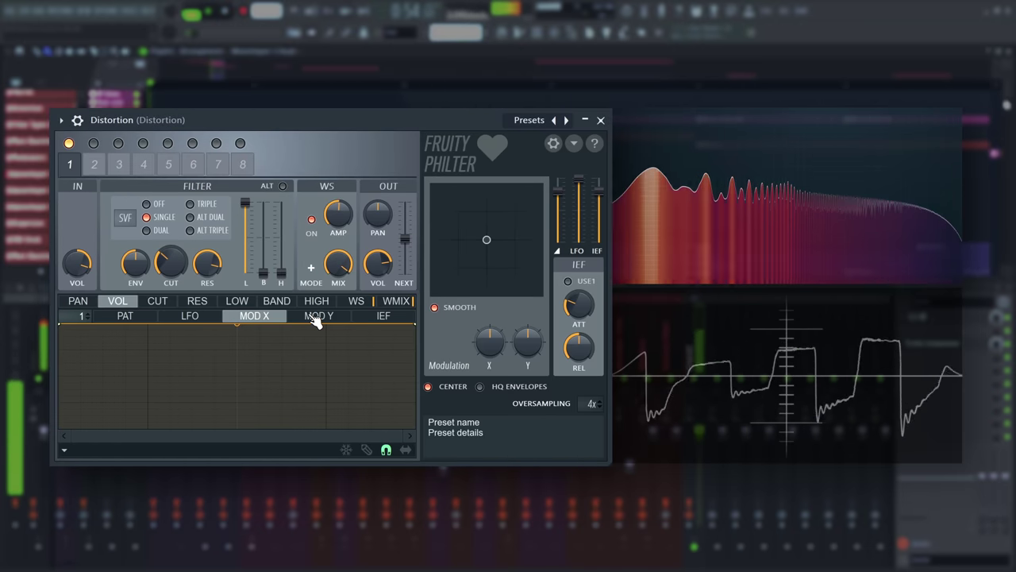
{"action": "left_click", "coordinate": [361, 301]}
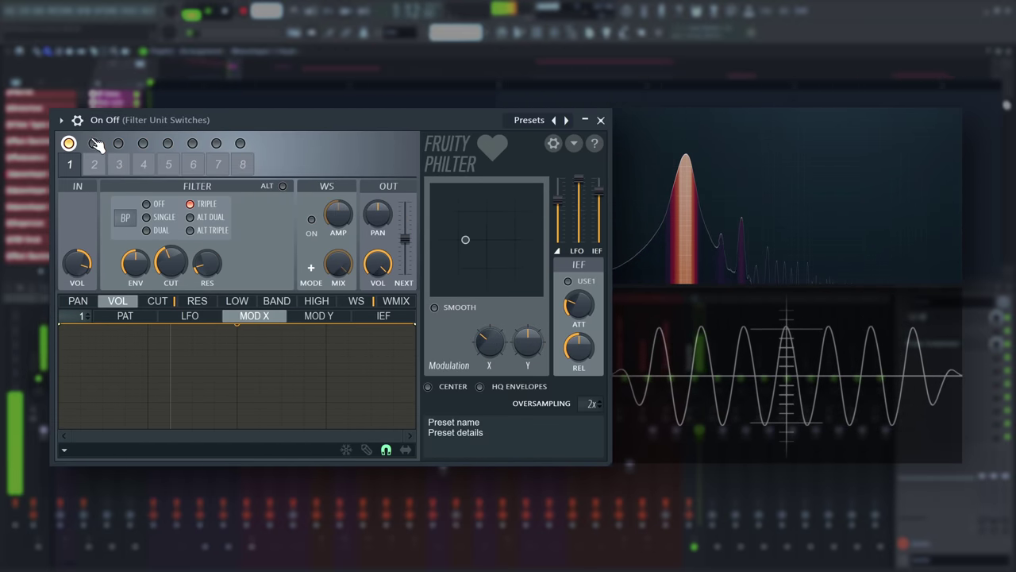
Switch on filter units 2 to 6 of the On Off preset, and switch units 6 and 5 back off
{"action": "left_click", "coordinate": [95, 143]}
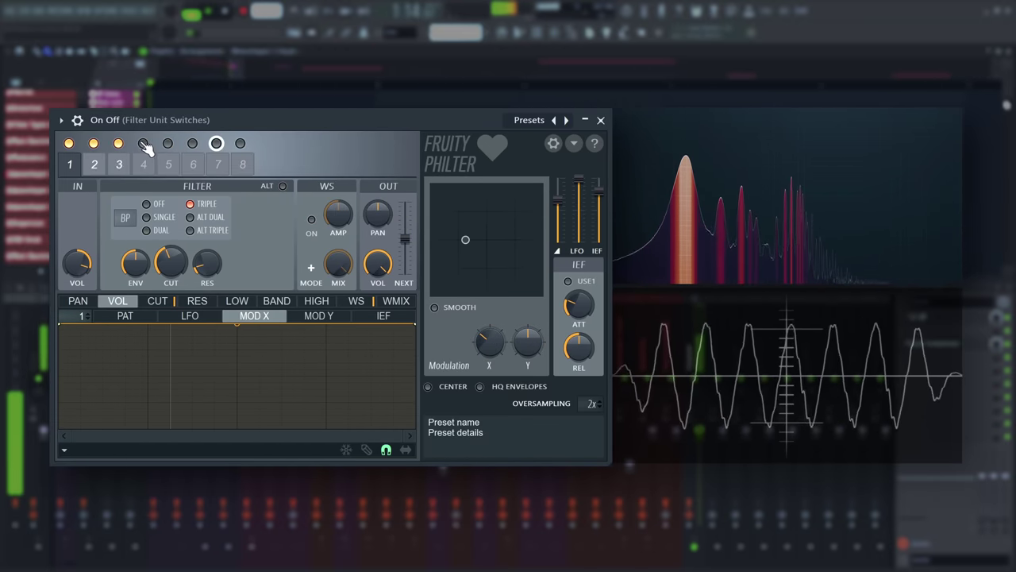
{"action": "left_click", "coordinate": [143, 143]}
{"action": "left_click", "coordinate": [167, 144]}
{"action": "left_click", "coordinate": [193, 144]}
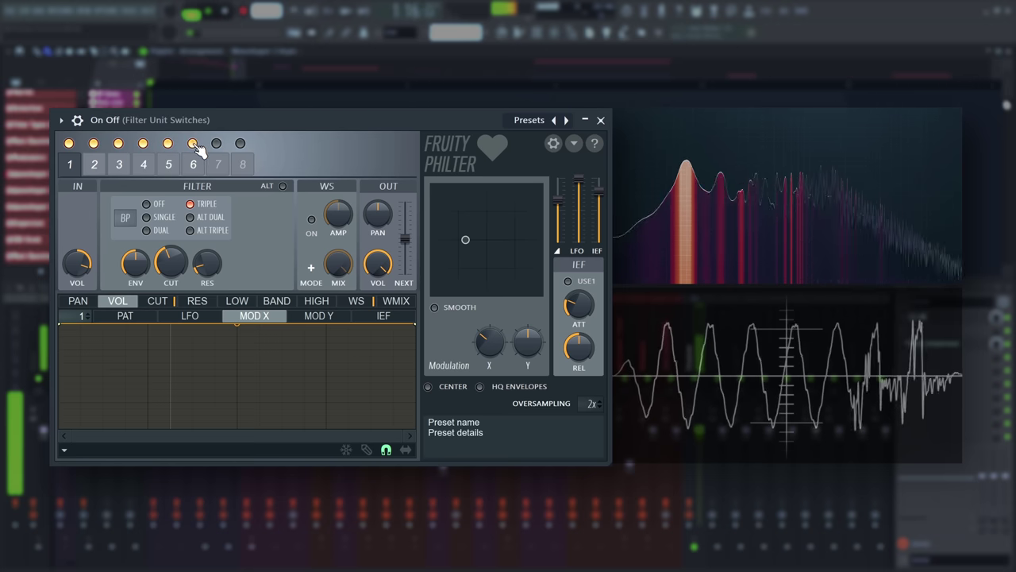
{"action": "left_click", "coordinate": [193, 144]}
{"action": "left_click", "coordinate": [167, 144]}
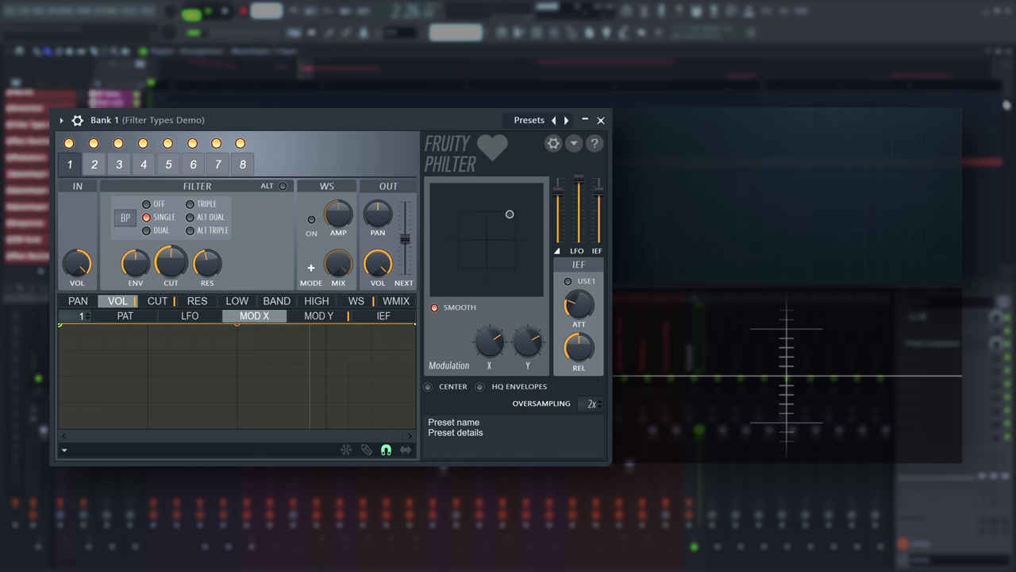
Review the filter type assigned to each of filter units 1 to 8 in the Bank 1 preset
{"action": "left_click", "coordinate": [125, 217]}
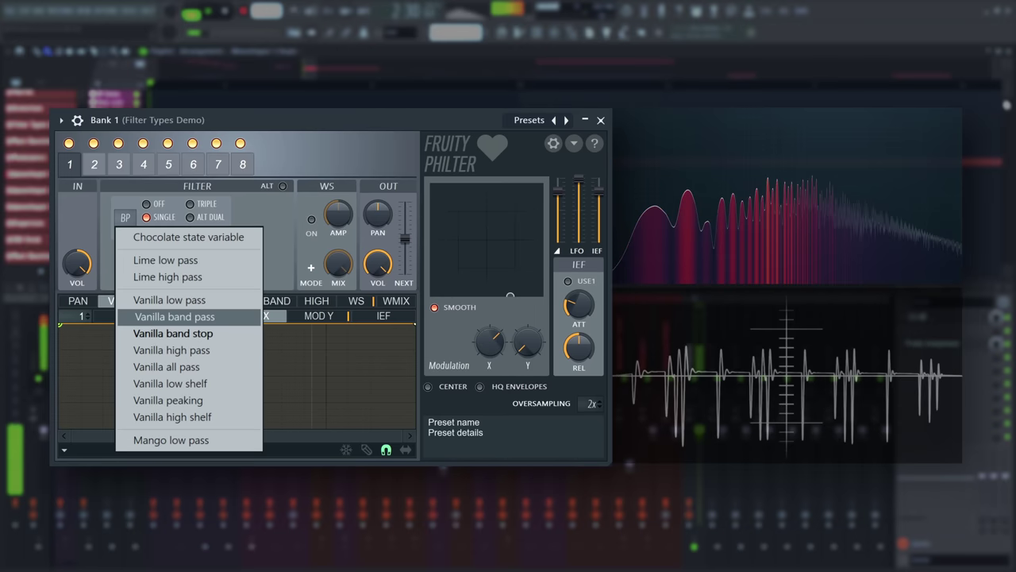
{"action": "left_click", "coordinate": [100, 163]}
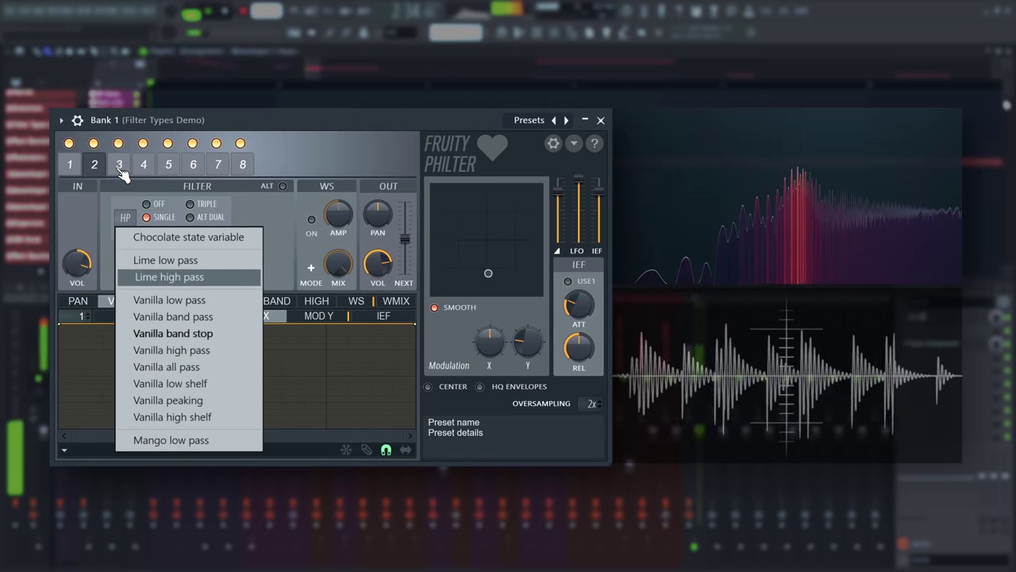
{"action": "left_click", "coordinate": [120, 166]}
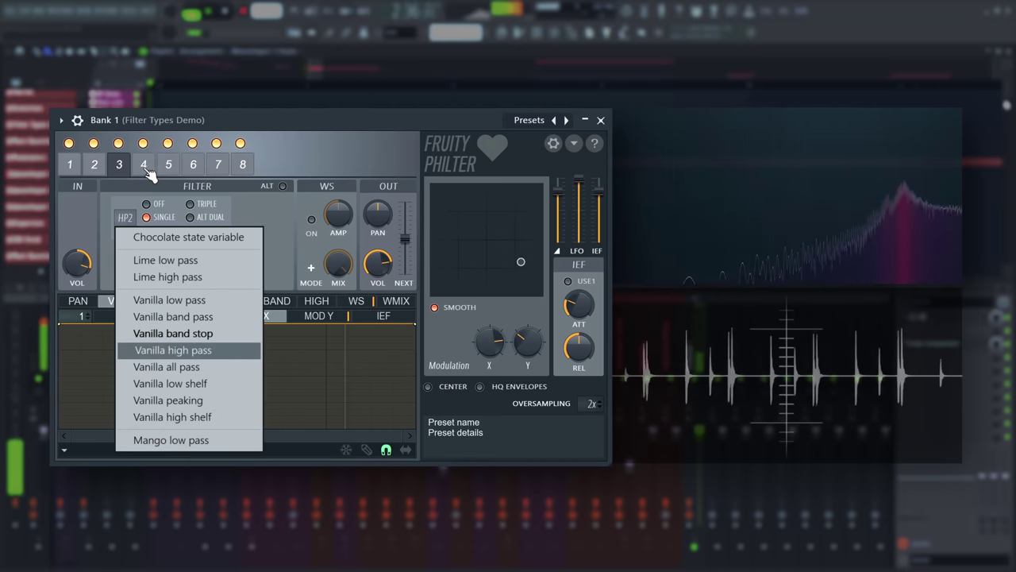
{"action": "left_click", "coordinate": [146, 166]}
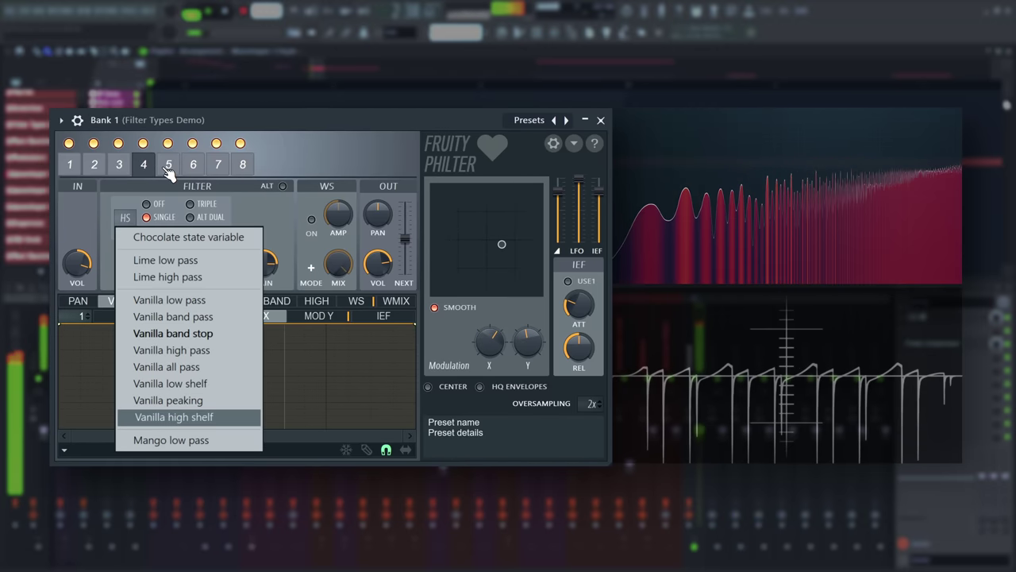
{"action": "left_click", "coordinate": [168, 168]}
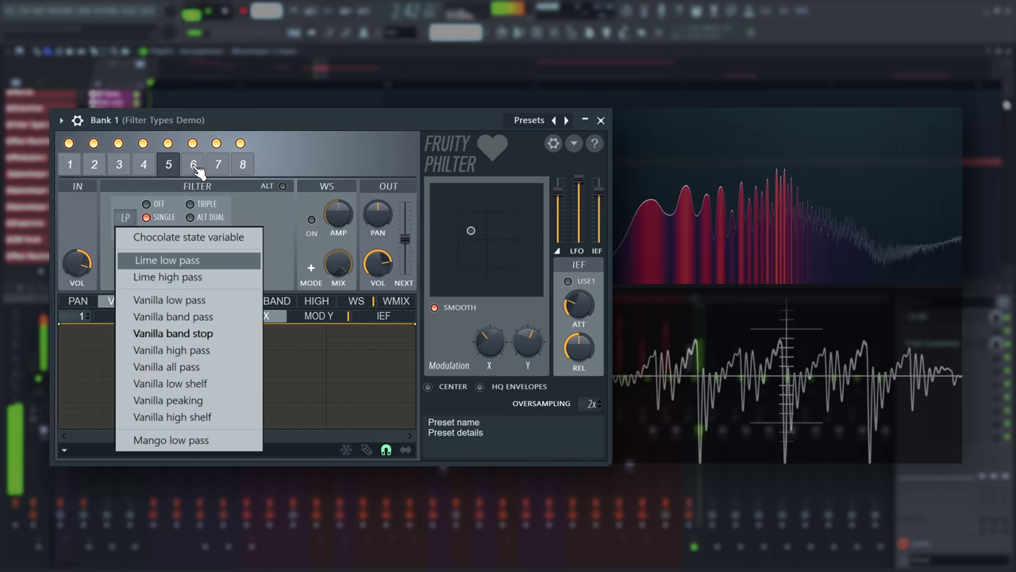
{"action": "left_click", "coordinate": [199, 169]}
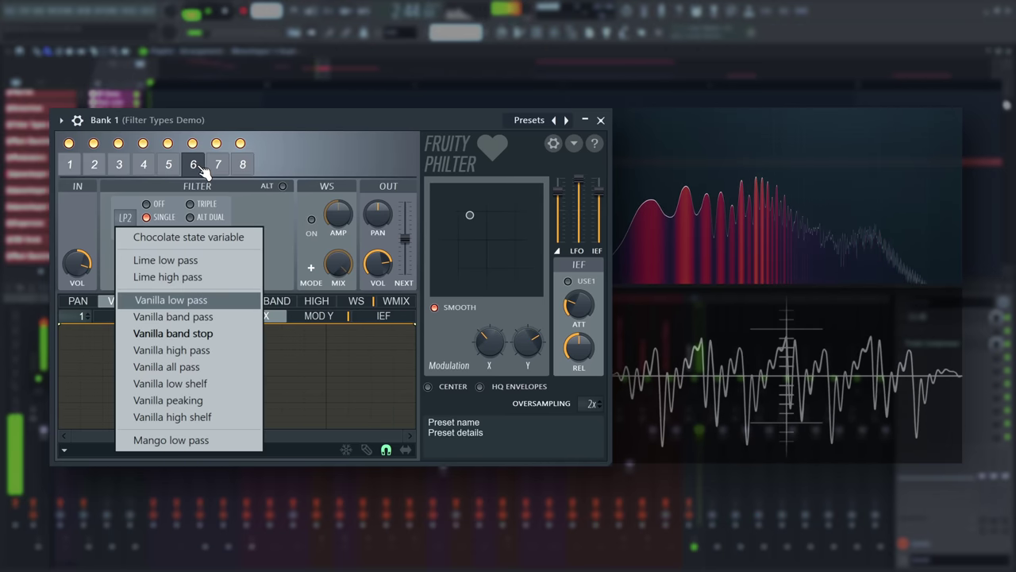
{"action": "left_click", "coordinate": [221, 169]}
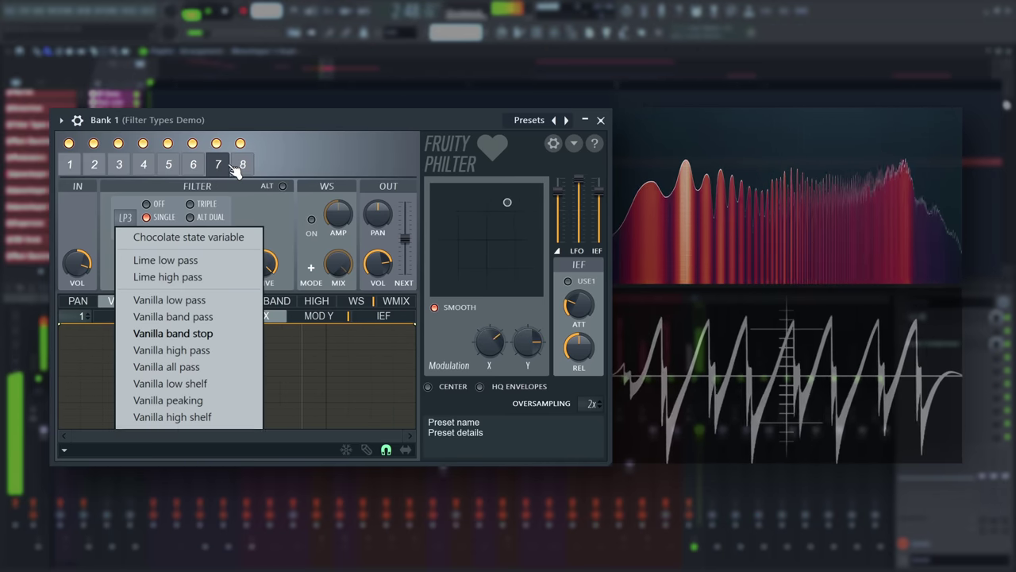
{"action": "left_click", "coordinate": [242, 165]}
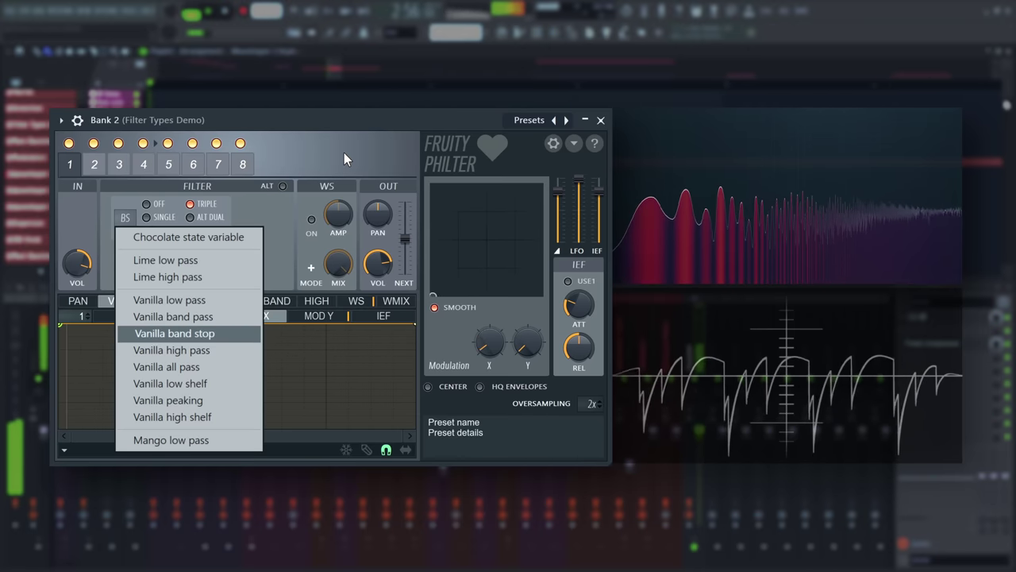
Review the filter settings of units 2, 3 and 5 in the Bank 2 preset
{"action": "left_click", "coordinate": [96, 165]}
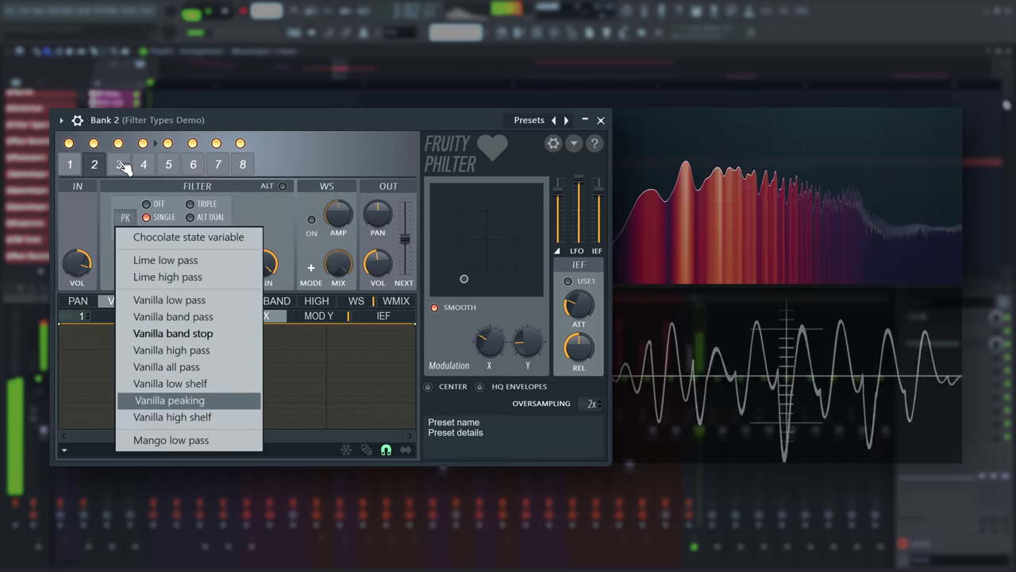
{"action": "left_click", "coordinate": [122, 165]}
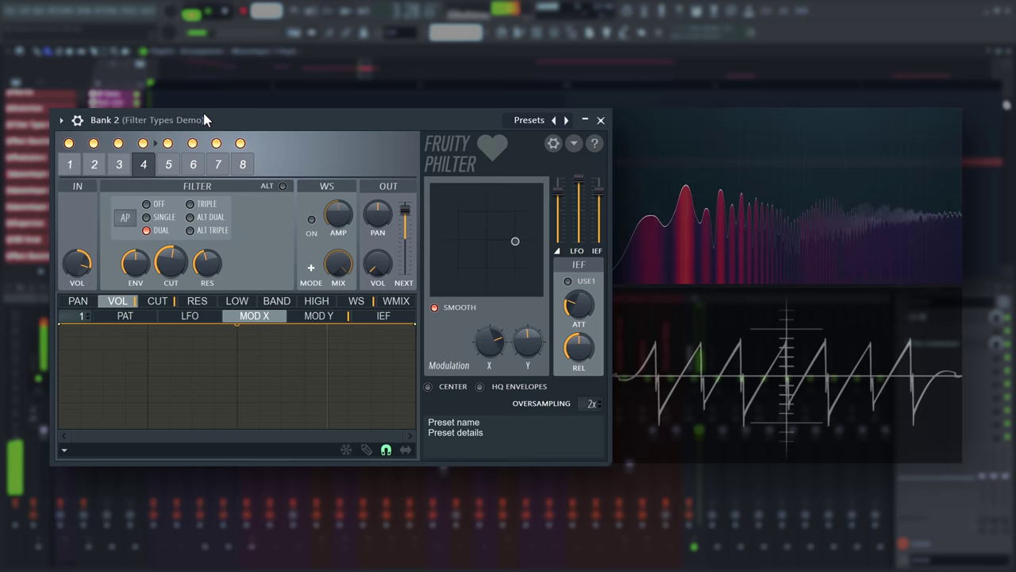
{"action": "left_click", "coordinate": [170, 166]}
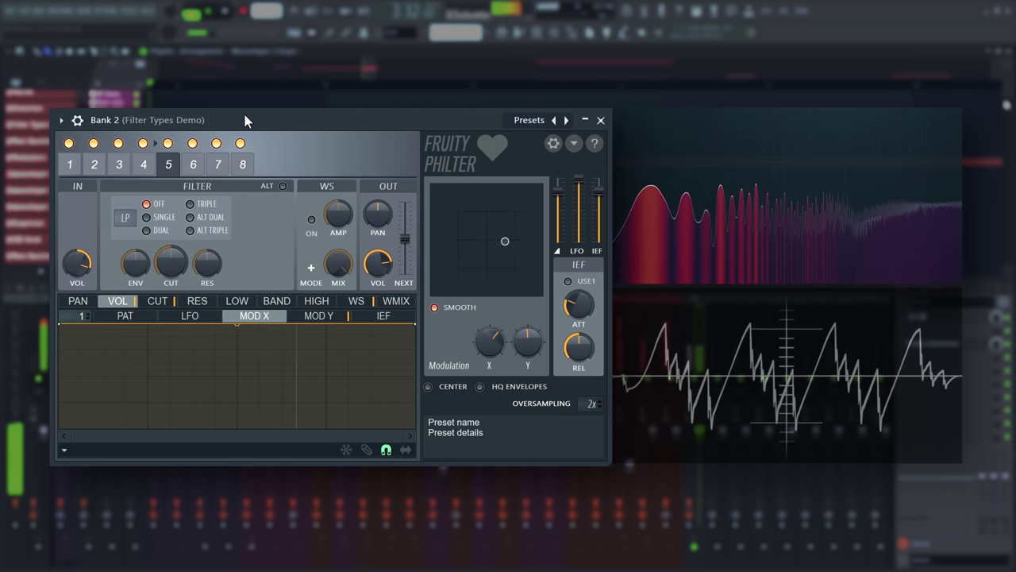
Toggle the alternative resonance mapping of filter unit 6 on, off and on again to compare the sound
{"action": "left_click", "coordinate": [283, 186]}
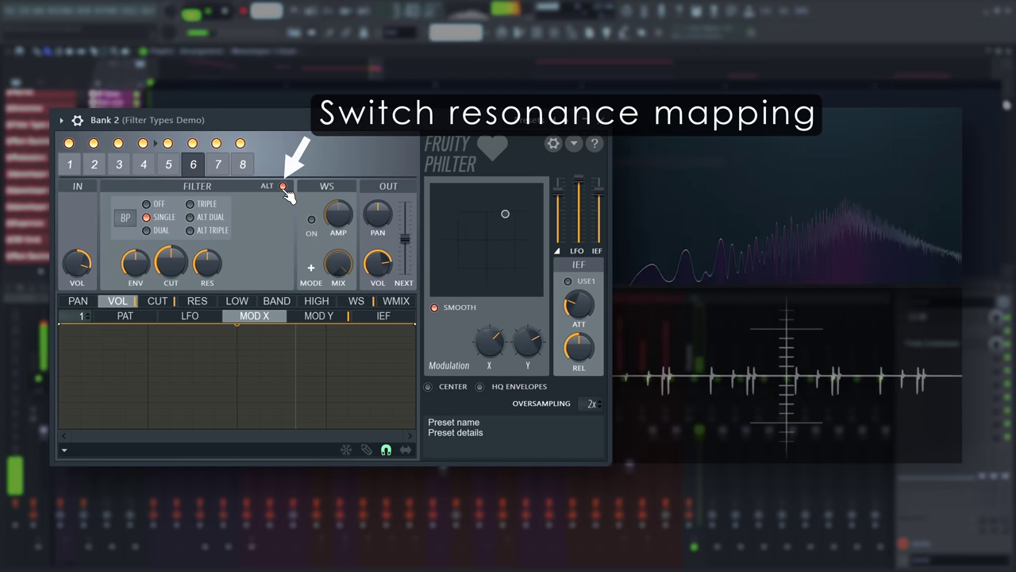
{"action": "left_click", "coordinate": [284, 187]}
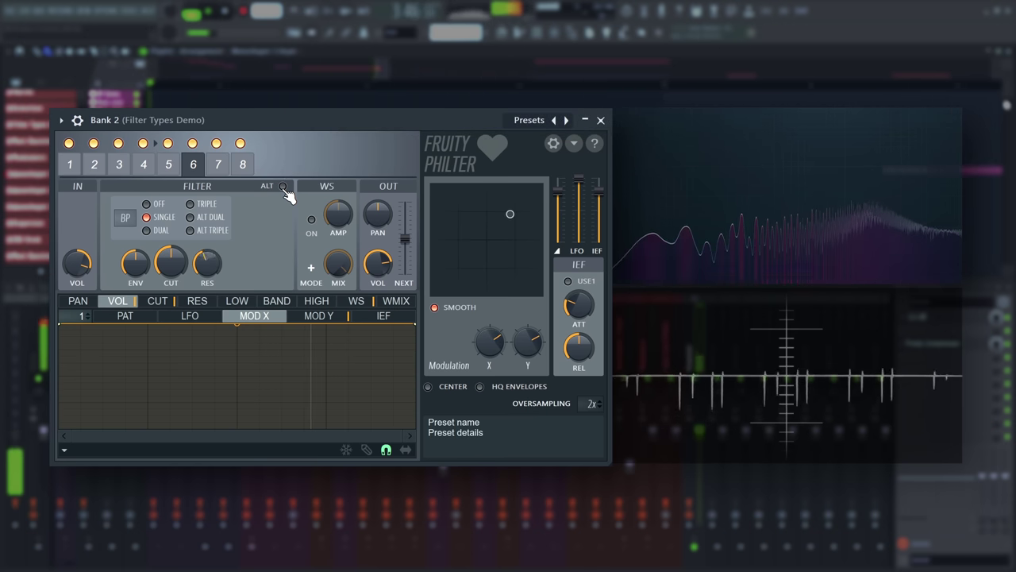
{"action": "left_click", "coordinate": [283, 187]}
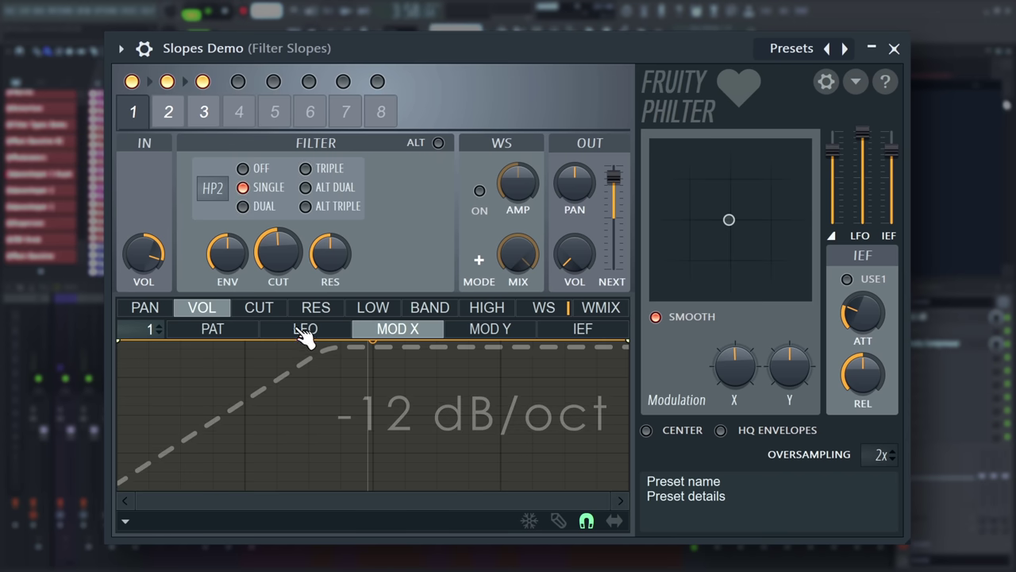
Compare the slopes of filter unit 1 by switching it through Dual, Triple and Dual, and return it to Single
{"action": "left_click", "coordinate": [242, 206]}
{"action": "left_click", "coordinate": [327, 169]}
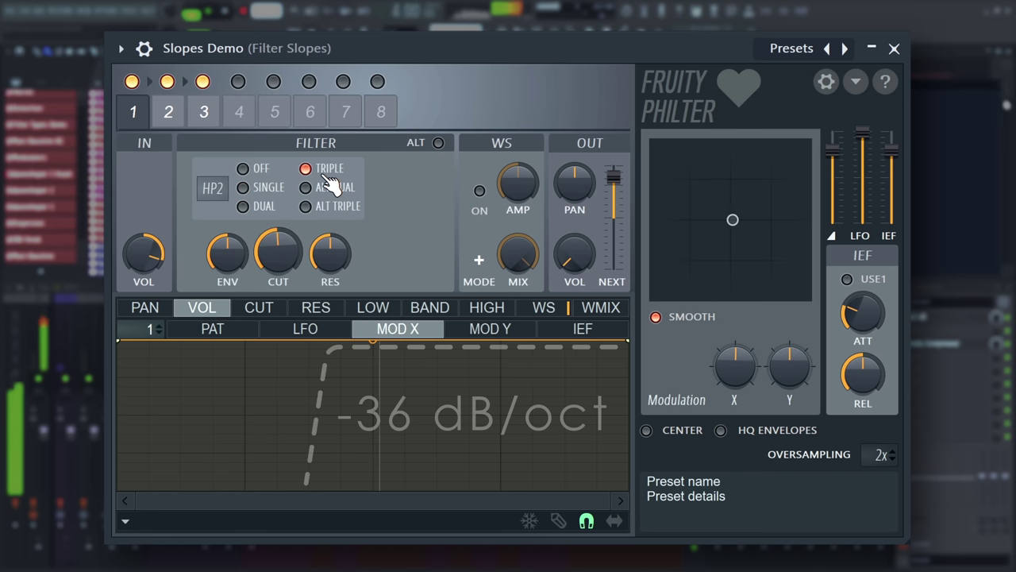
{"action": "left_click", "coordinate": [265, 206]}
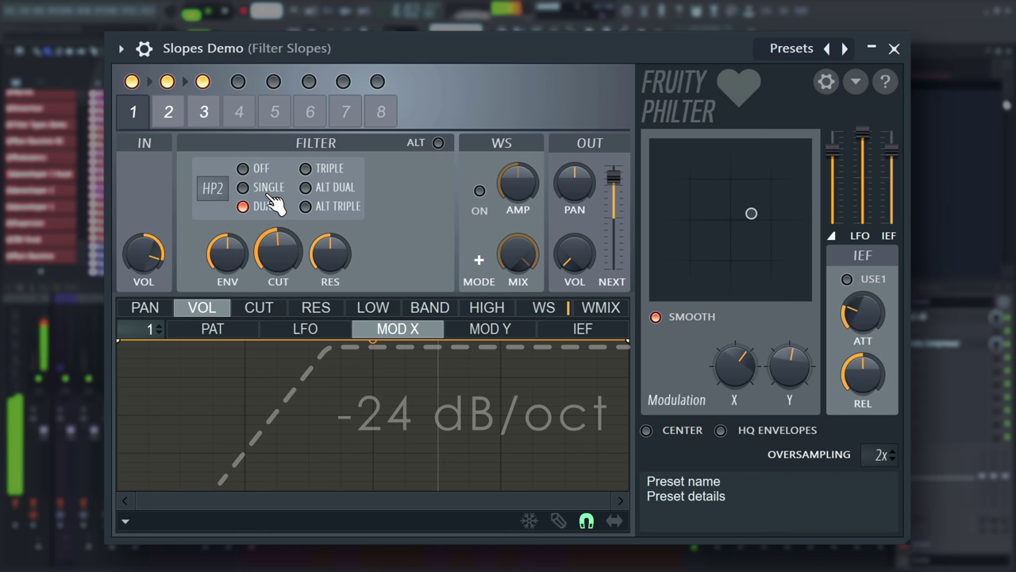
{"action": "left_click", "coordinate": [269, 190]}
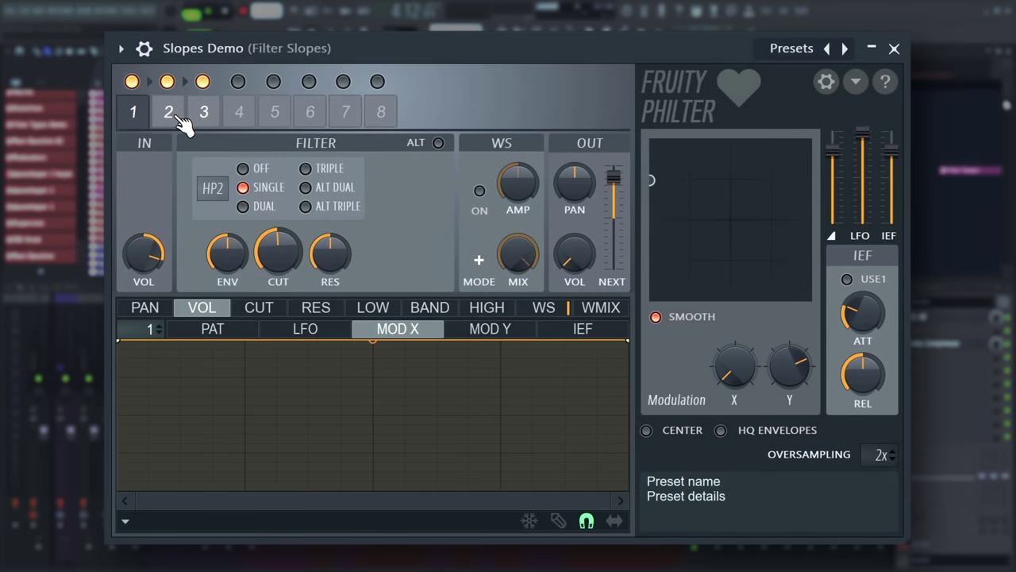
Try the Alt Dual and Alt Triple modes on filter unit 2 and raise its cutoff slightly
{"action": "left_click", "coordinate": [181, 121]}
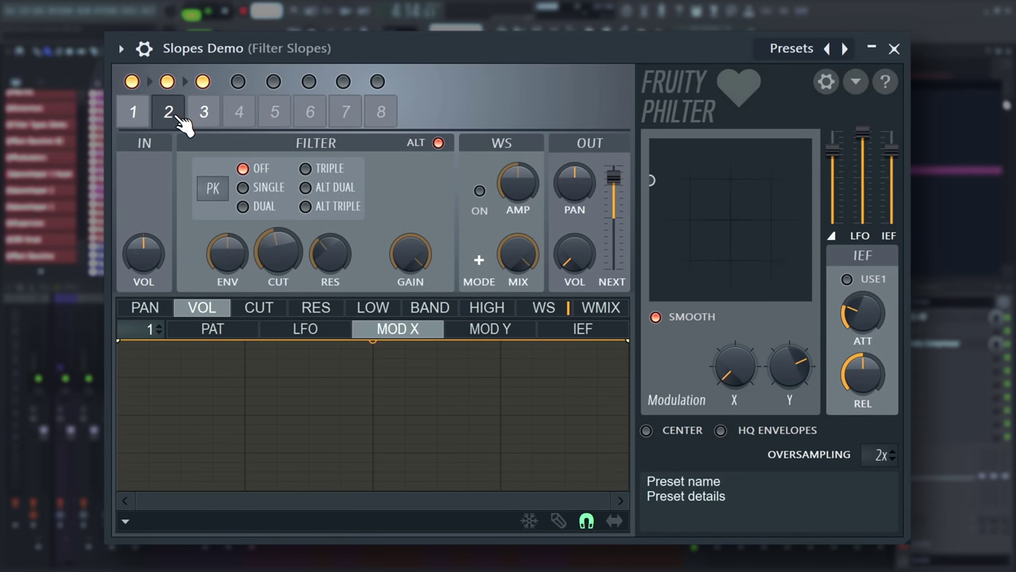
{"action": "left_click", "coordinate": [317, 194]}
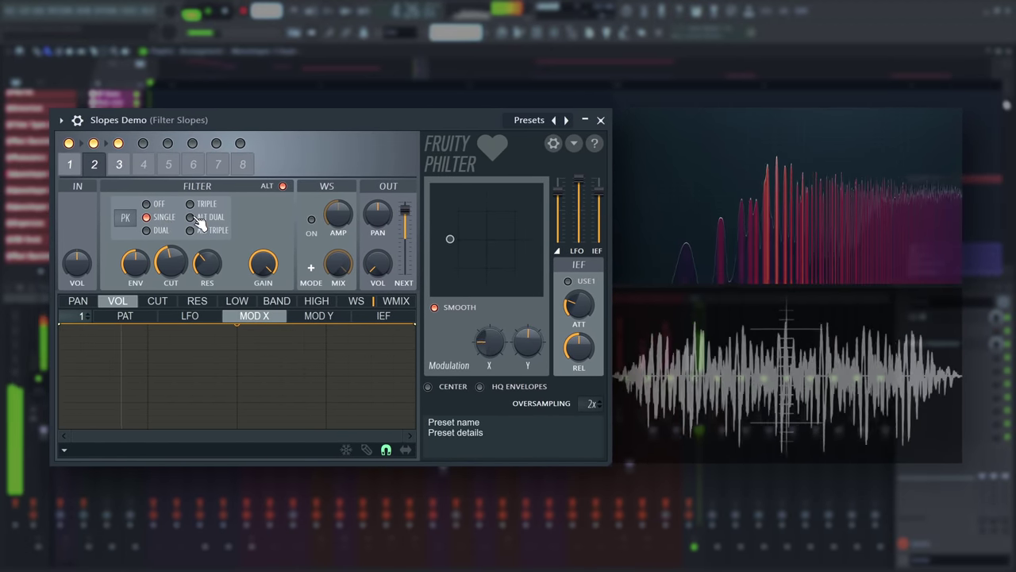
{"action": "left_click", "coordinate": [204, 233]}
{"action": "mouse_move", "coordinate": [163, 260]}
{"action": "left_mouse_down"}
{"action": "mouse_move", "coordinate": [163, 226]}
{"action": "mouse_move", "coordinate": [163, 256]}
{"action": "left_mouse_up"}
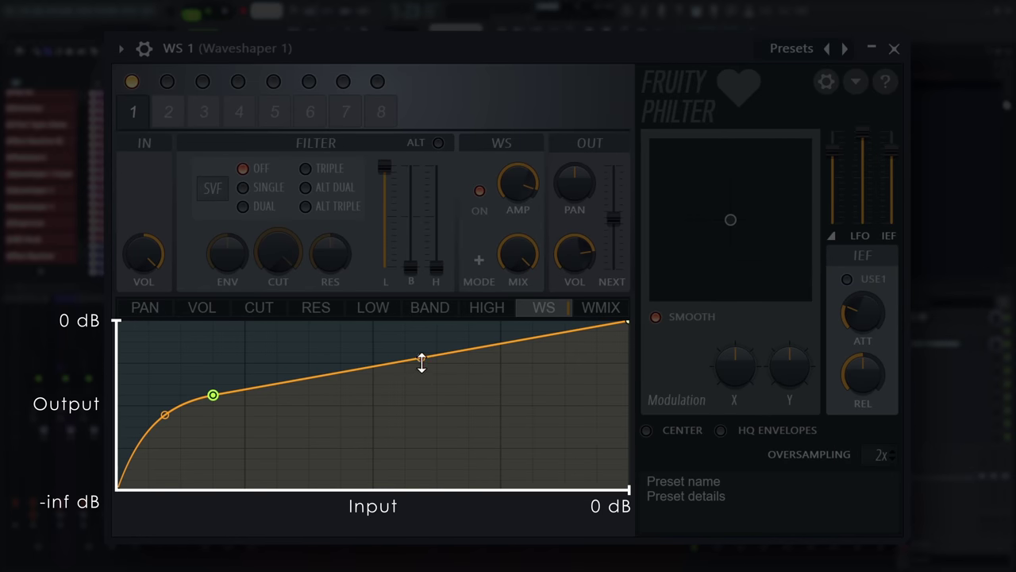
Bend the upper segment of the waveshaper curve upward and nudge its inner control point
{"action": "left_click_drag", "start_coordinate": [421, 362], "coordinate": [422, 352]}
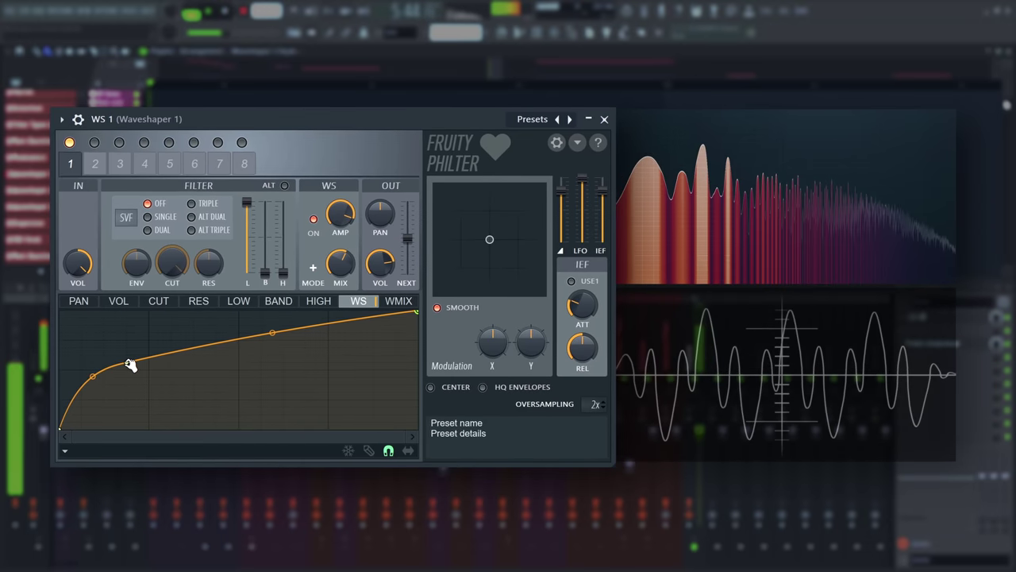
{"action": "mouse_move", "coordinate": [130, 365]}
{"action": "left_mouse_down"}
{"action": "mouse_move", "coordinate": [127, 391]}
{"action": "mouse_move", "coordinate": [125, 362]}
{"action": "left_mouse_up"}
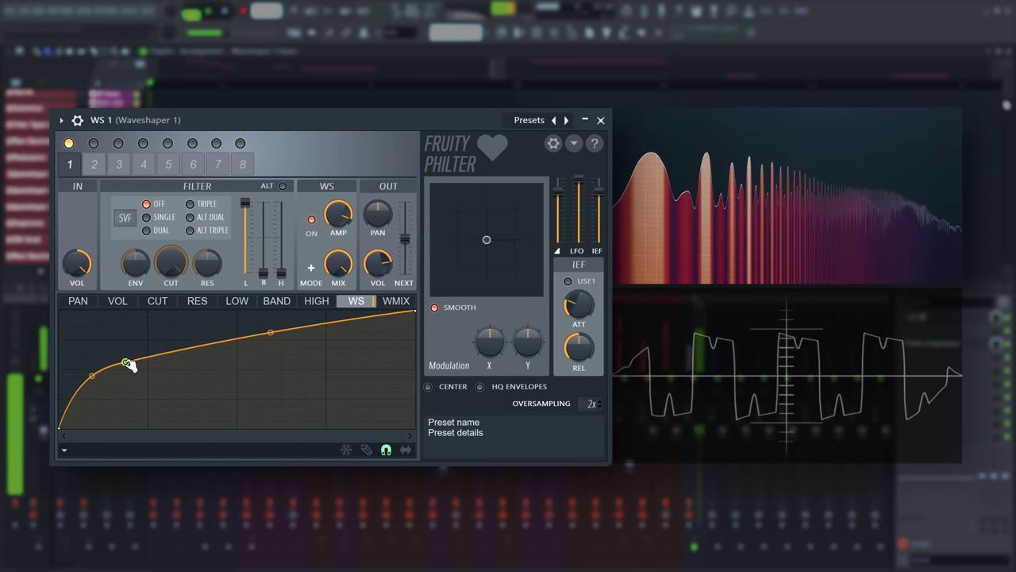
Bypass and re-enable the waveshaper twice to compare the processed and clean sound
{"action": "left_click", "coordinate": [321, 224]}
{"action": "left_click", "coordinate": [321, 224]}
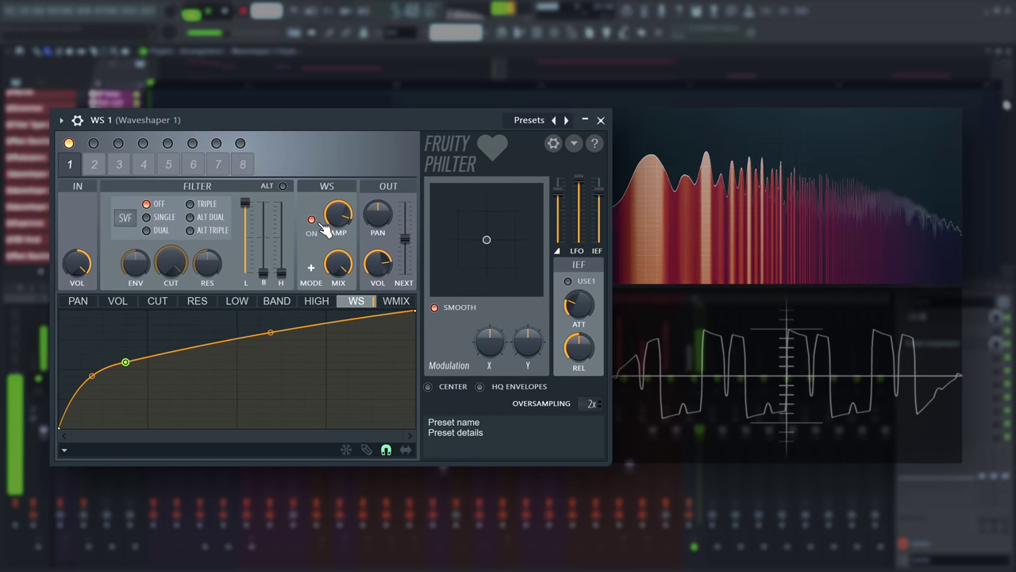
{"action": "left_click", "coordinate": [320, 224]}
{"action": "left_click", "coordinate": [319, 226]}
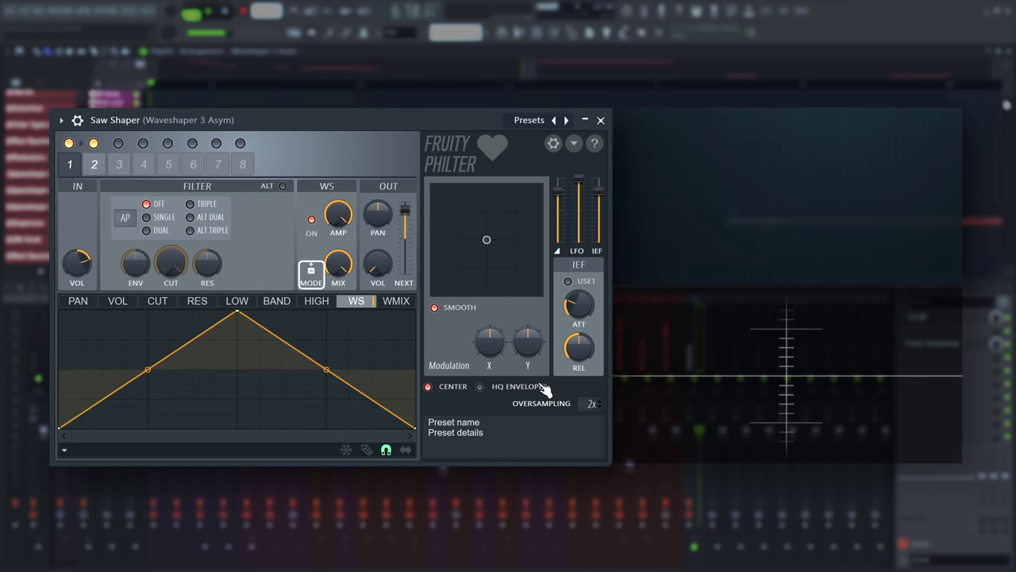
Switch the Center option off and back on for the Saw Shaper preset, and set the oversampling to 16x
{"action": "left_click", "coordinate": [456, 387]}
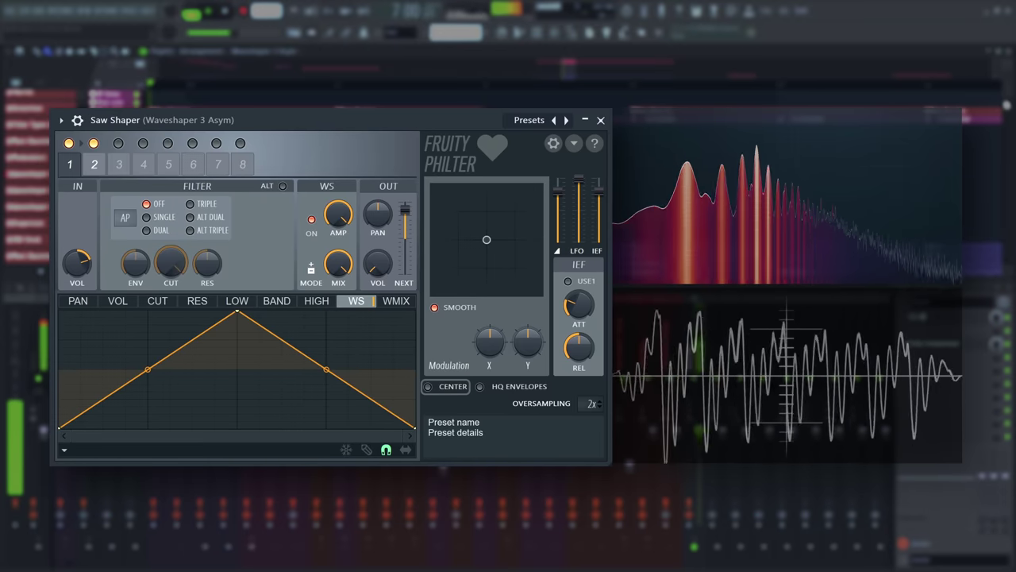
{"action": "left_click", "coordinate": [451, 387]}
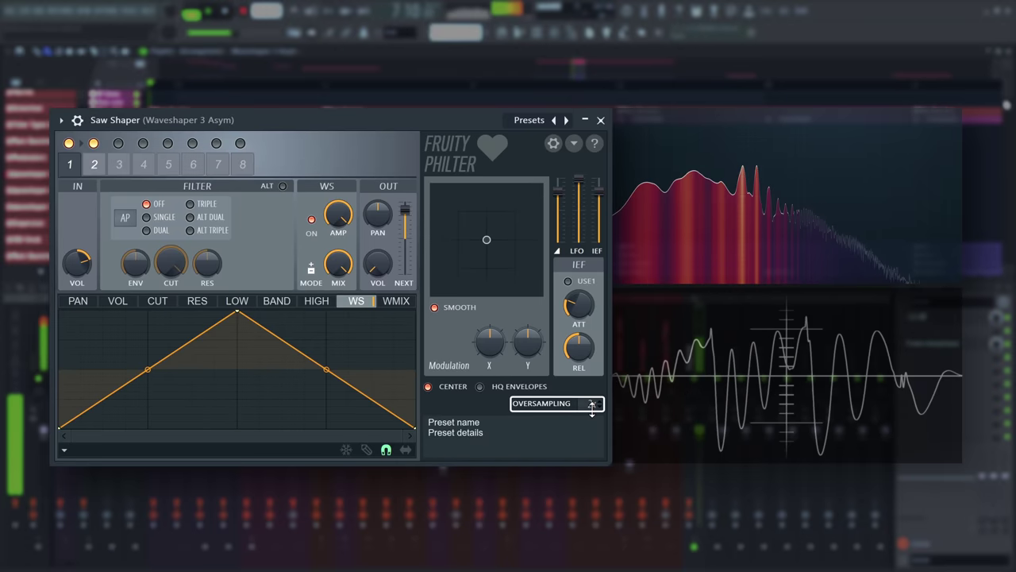
{"action": "left_click_drag", "start_coordinate": [592, 408], "coordinate": [592, 402]}
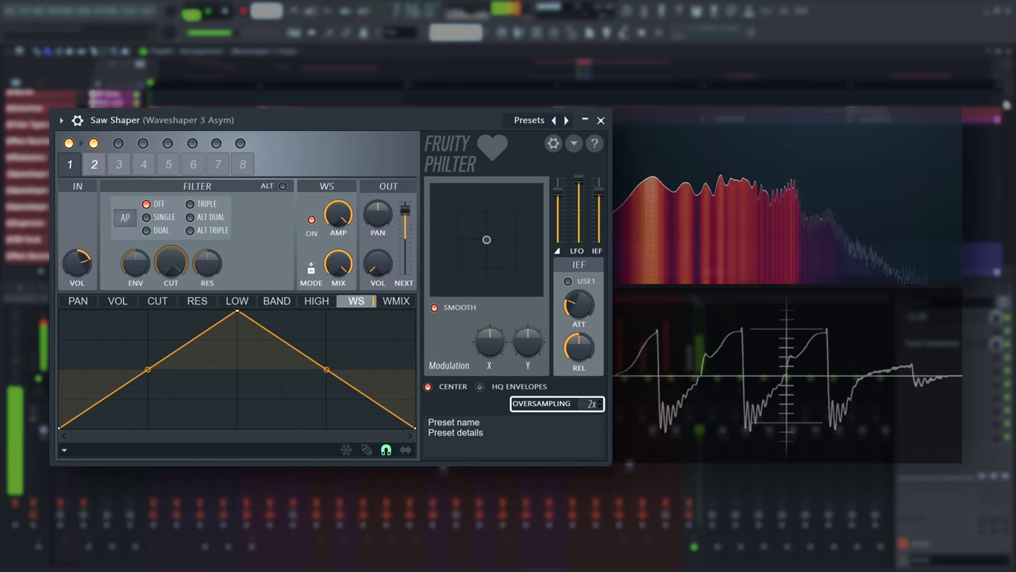
{"action": "left_click_drag", "start_coordinate": [592, 403], "coordinate": [591, 390]}
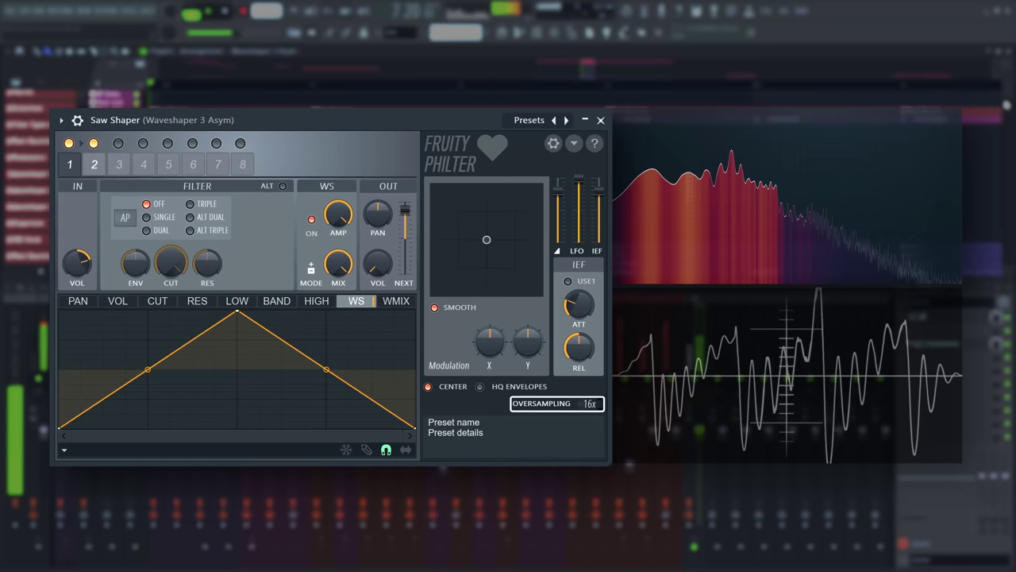